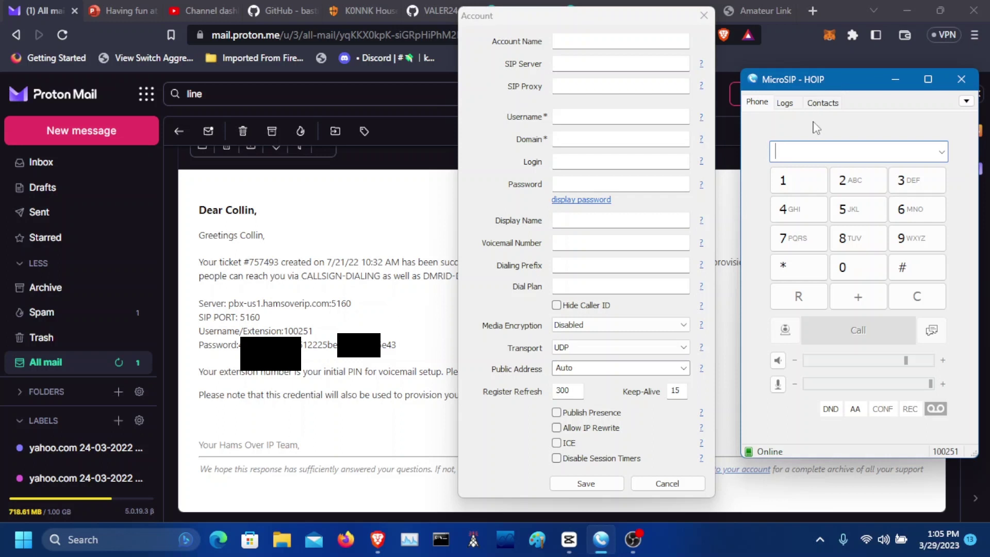
pyautogui.click(568, 12)
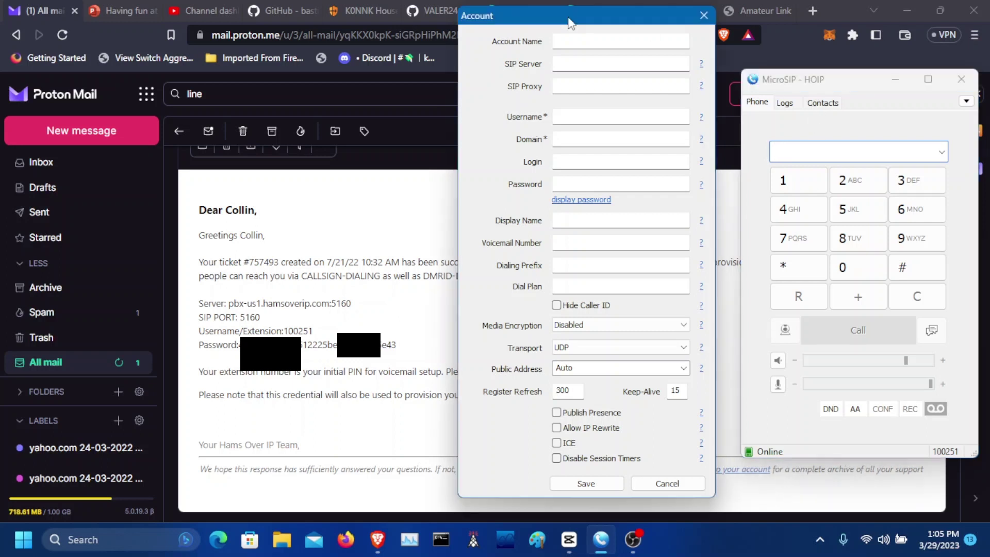
pyautogui.click(770, 87)
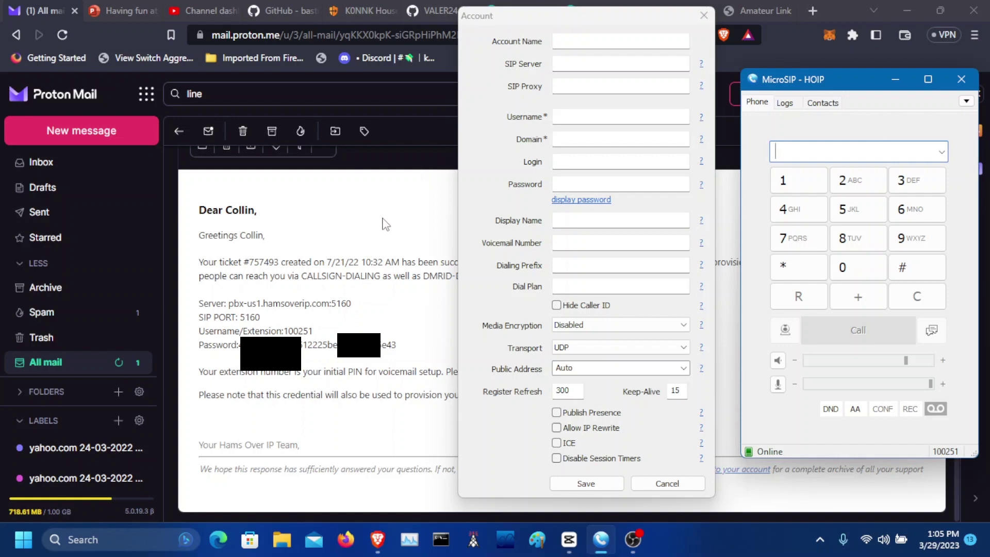
# Copy the server address pbx-us1.hamsoverip.com:5160 from the email into the account's SIP Server field, removing the leading space.
pyautogui.click(359, 238)
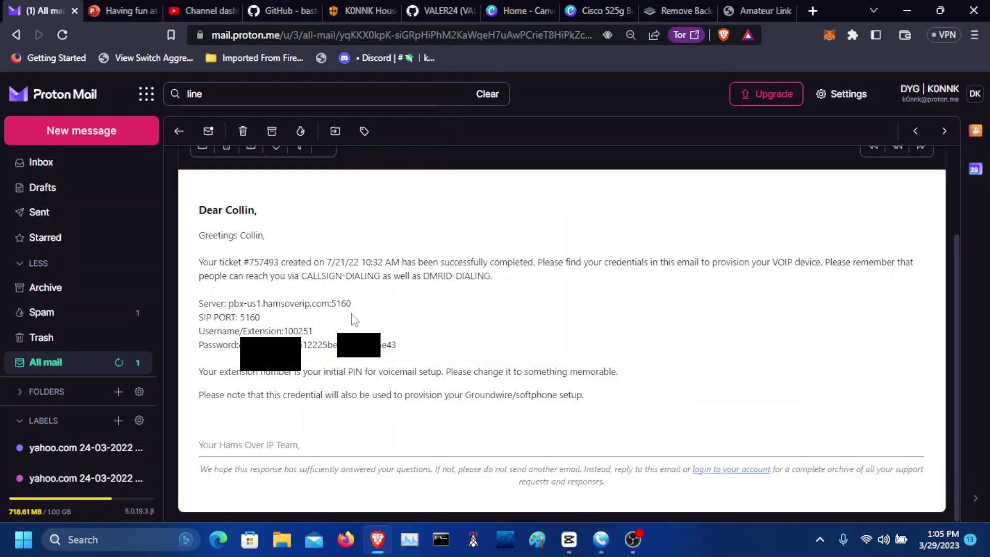
pyautogui.moveTo(351, 306); pyautogui.dragTo(229, 307)
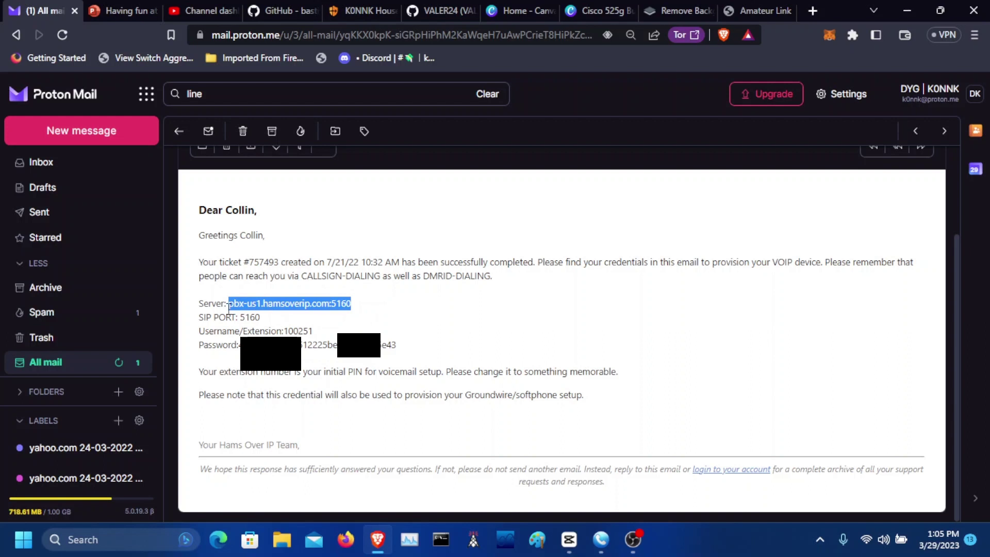
pyautogui.click(228, 307)
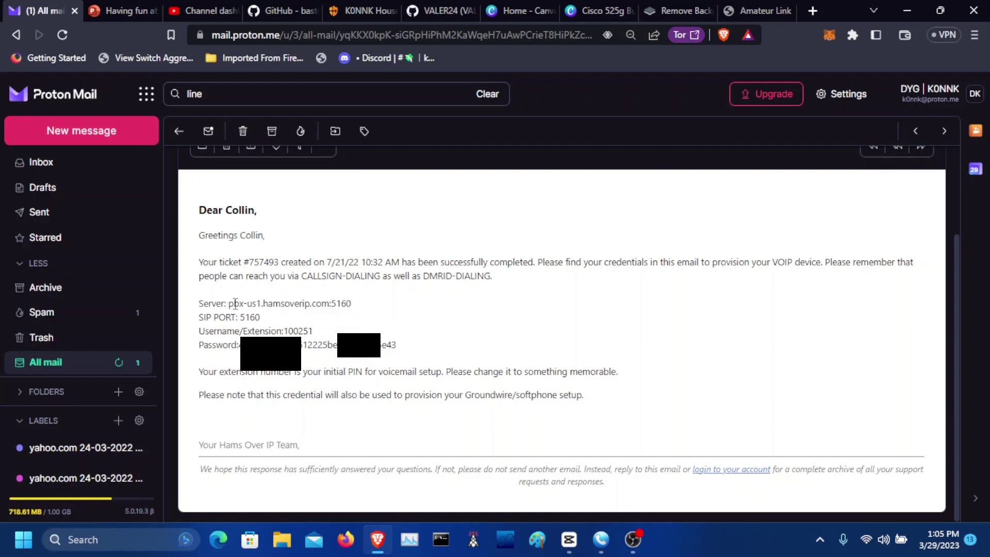
pyautogui.moveTo(229, 304); pyautogui.dragTo(360, 308)
pyautogui.hotkey('ctrl', 'c')
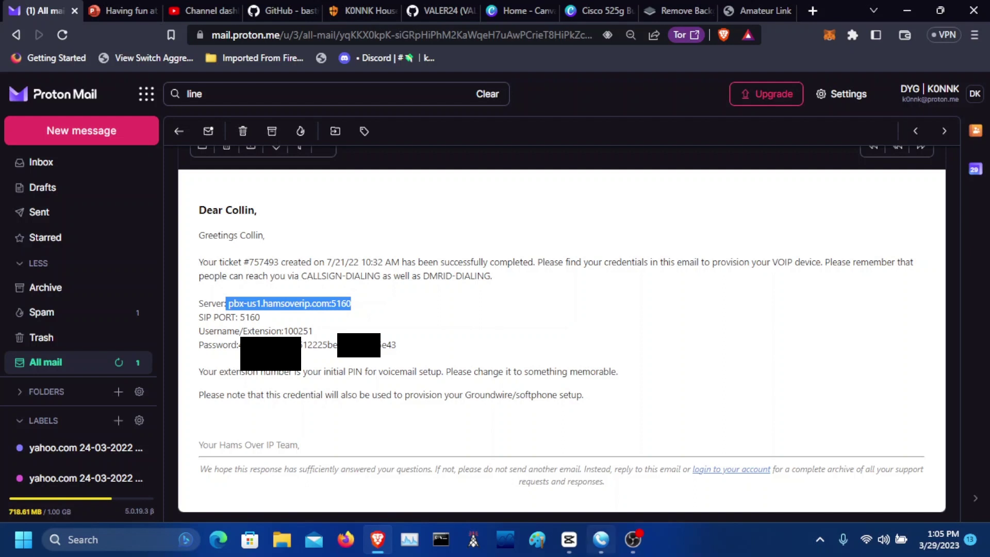
pyautogui.click(600, 552)
pyautogui.click(580, 65)
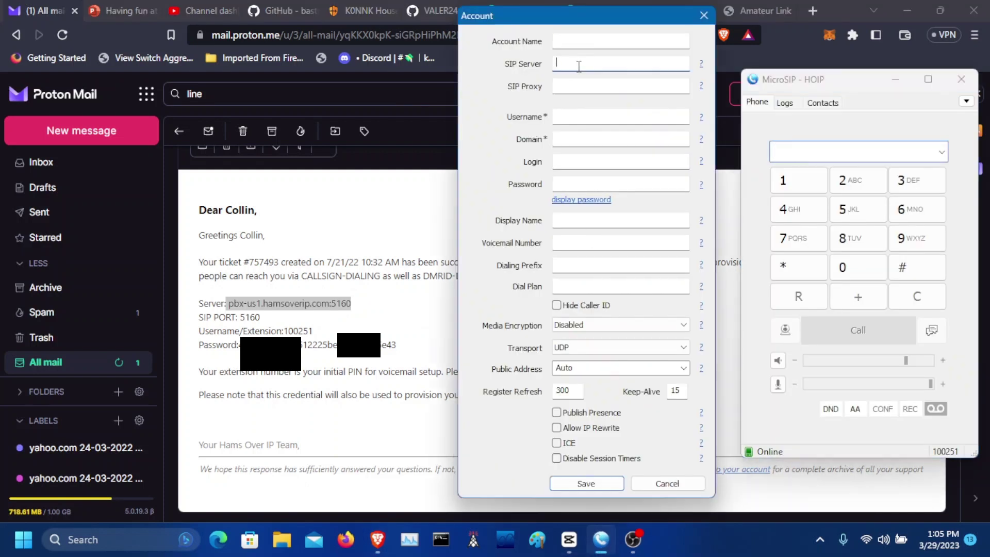
pyautogui.hotkey('ctrl', 'v')
pyautogui.click(560, 64)
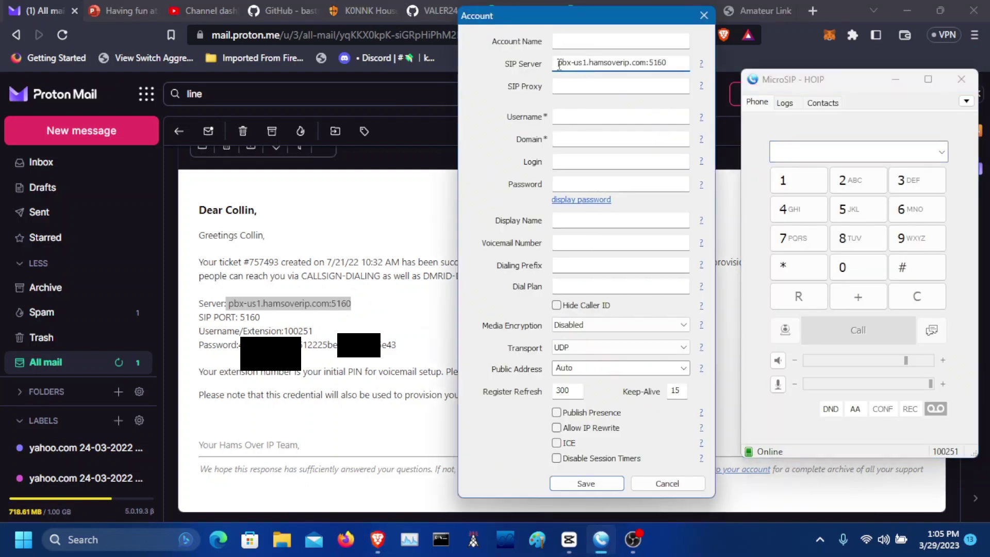
# Copy the SIP Server address pbx-us1.hamsoverip.com:5160 into the SIP Proxy and Domain fields.
pyautogui.doubleClick(609, 70)
pyautogui.click(609, 70)
pyautogui.doubleClick(609, 70)
pyautogui.click(655, 69)
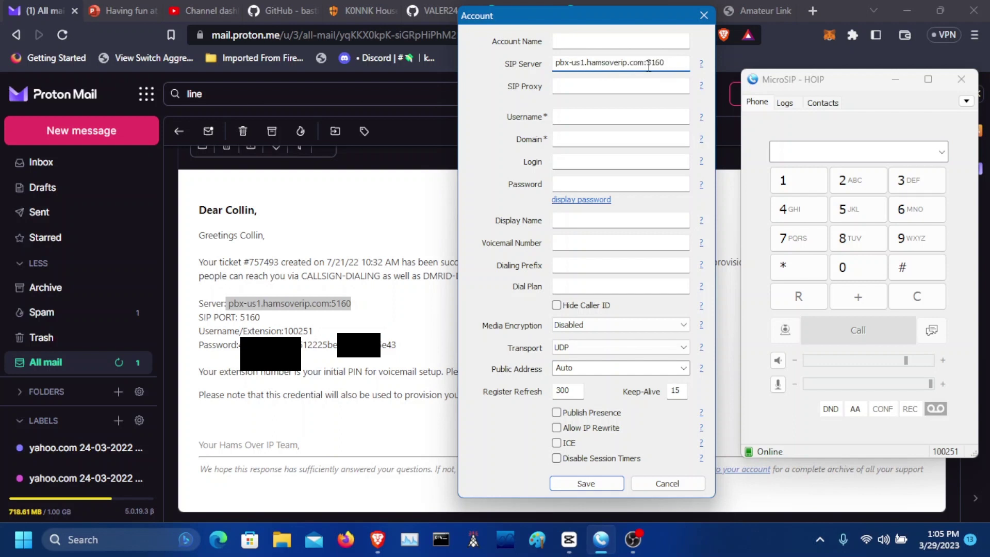
pyautogui.doubleClick(656, 68)
pyautogui.hotkey('ctrl', 'c')
pyautogui.click(627, 86)
pyautogui.hotkey('ctrl', 'v')
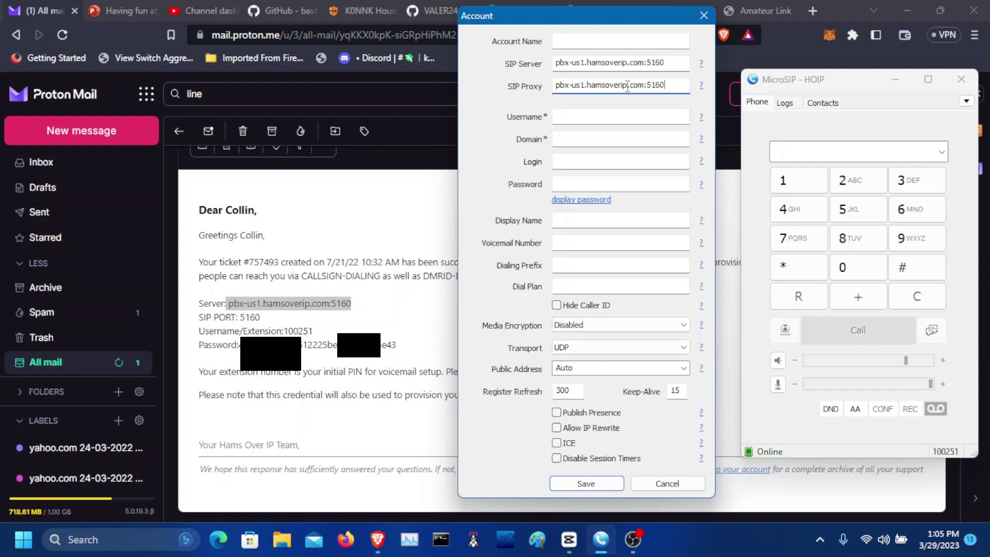
pyautogui.click(588, 138)
pyautogui.hotkey('ctrl', 'v')
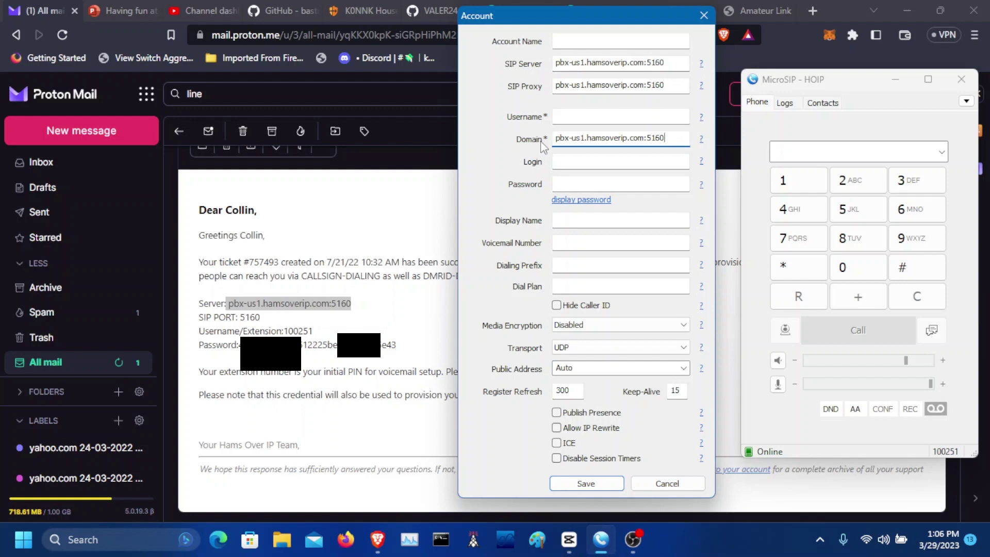
# Copy the username/extension number from the email into the account's Login field.
pyautogui.click(224, 298)
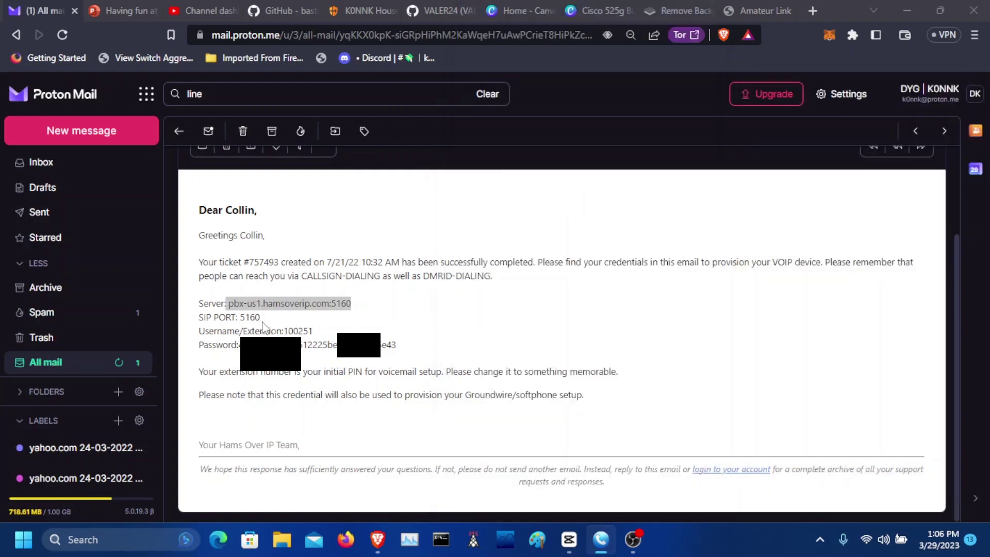
pyautogui.moveTo(313, 331); pyautogui.dragTo(285, 330)
pyautogui.hotkey('ctrl', 'c')
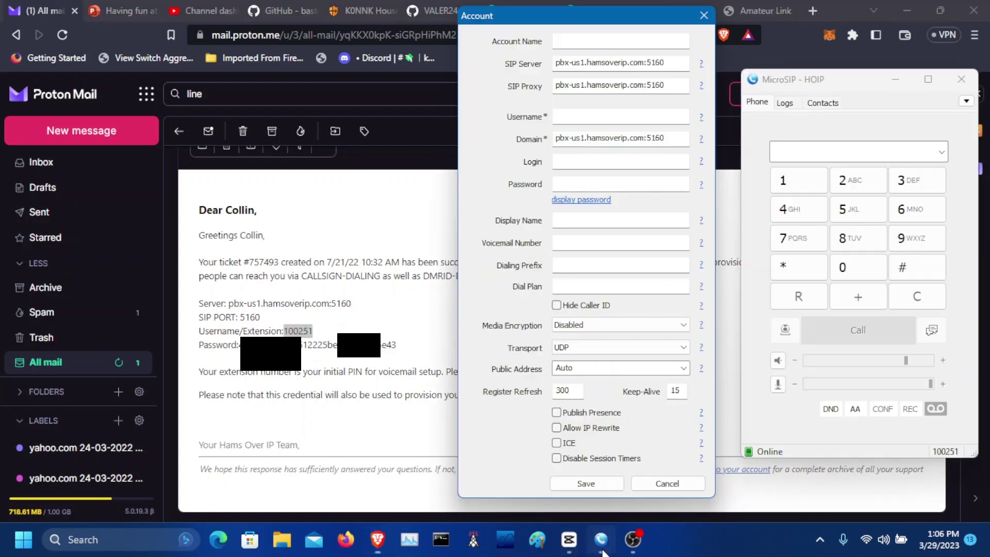
pyautogui.click(601, 540)
pyautogui.click(594, 160)
pyautogui.hotkey('ctrl', 'v')
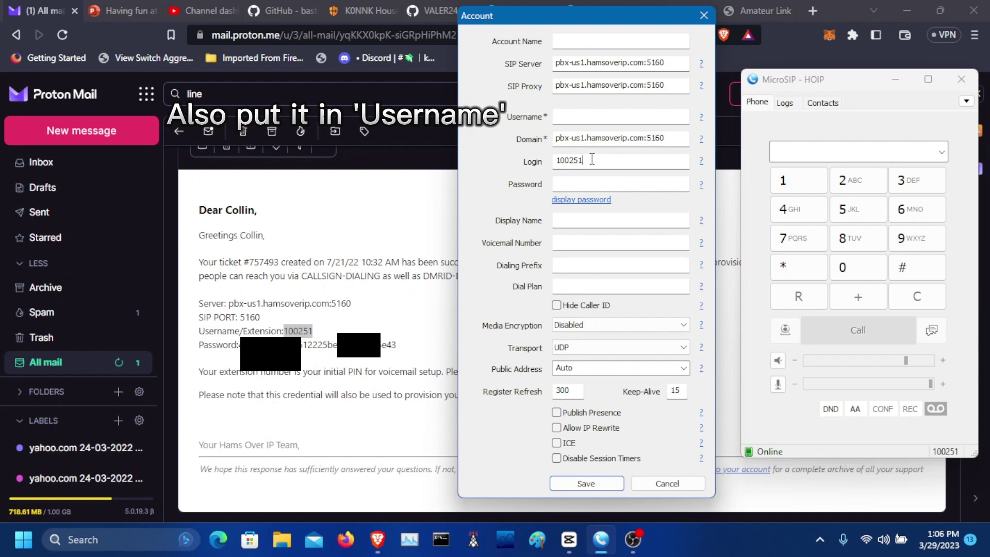
# Enter Hams Over IP as both the username and the account name.
pyautogui.click(572, 118)
pyautogui.write('Hams Over IP')
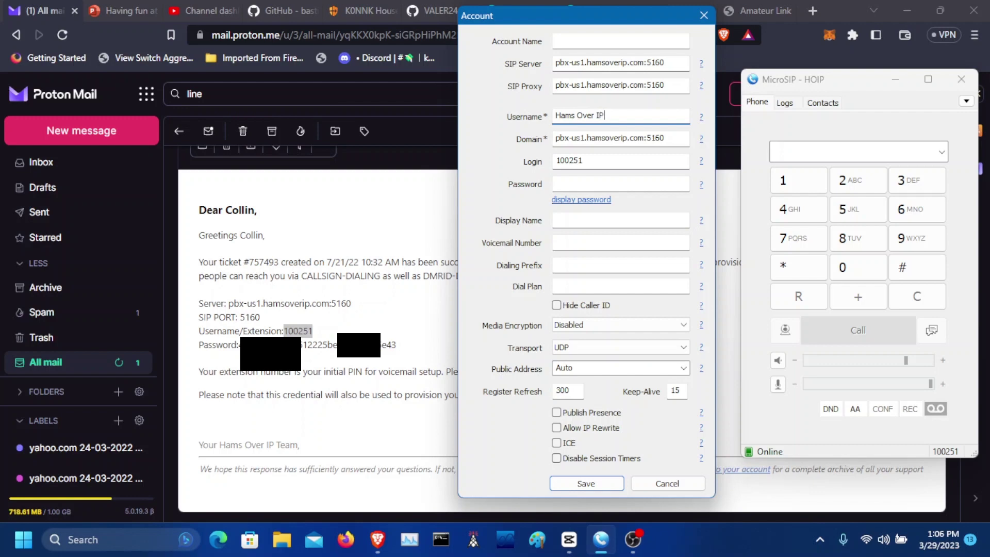
pyautogui.click(572, 37)
pyautogui.write('Hams Over IP')
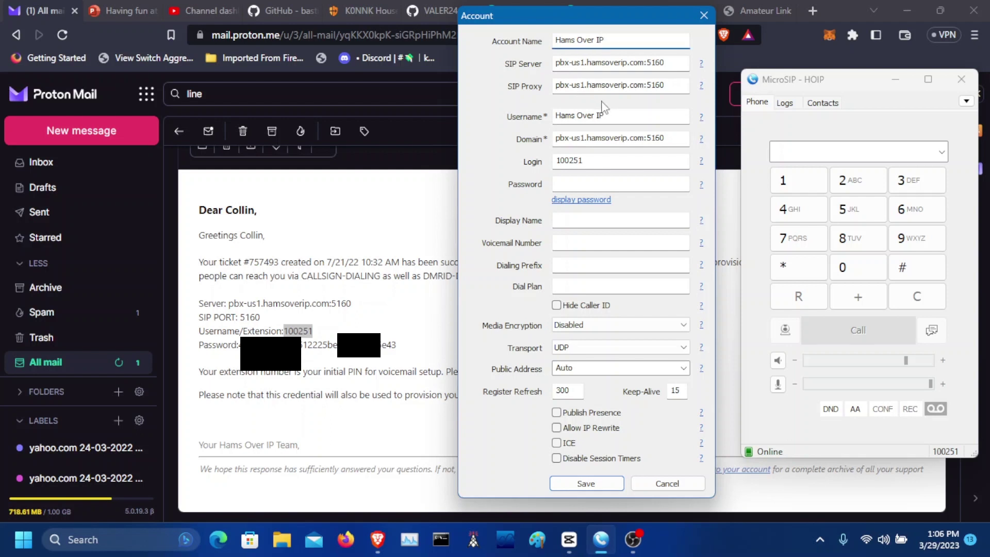
pyautogui.click(623, 116)
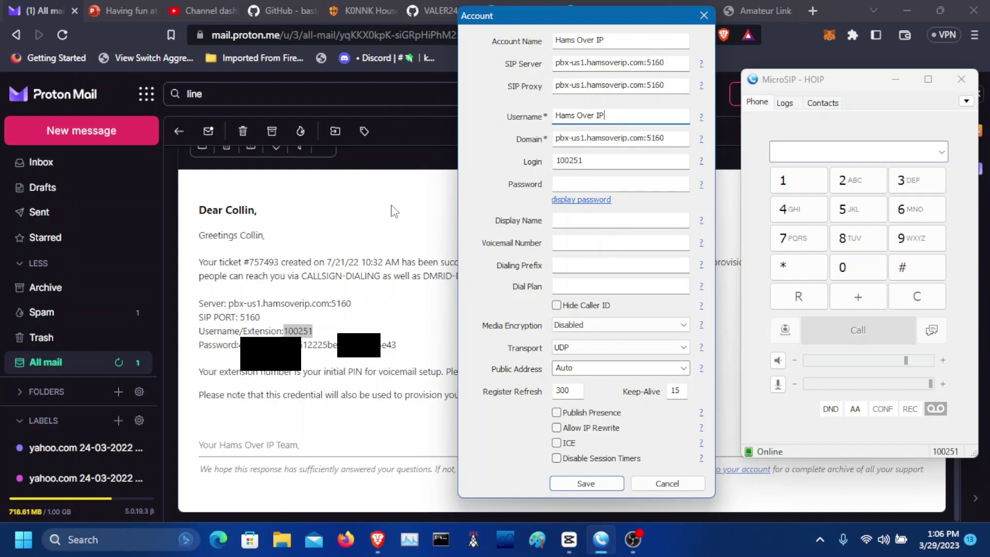
# Copy the account password from the email into the Password field, reveal it and delete the trailing character.
pyautogui.click(390, 342)
pyautogui.moveTo(397, 344); pyautogui.dragTo(303, 345)
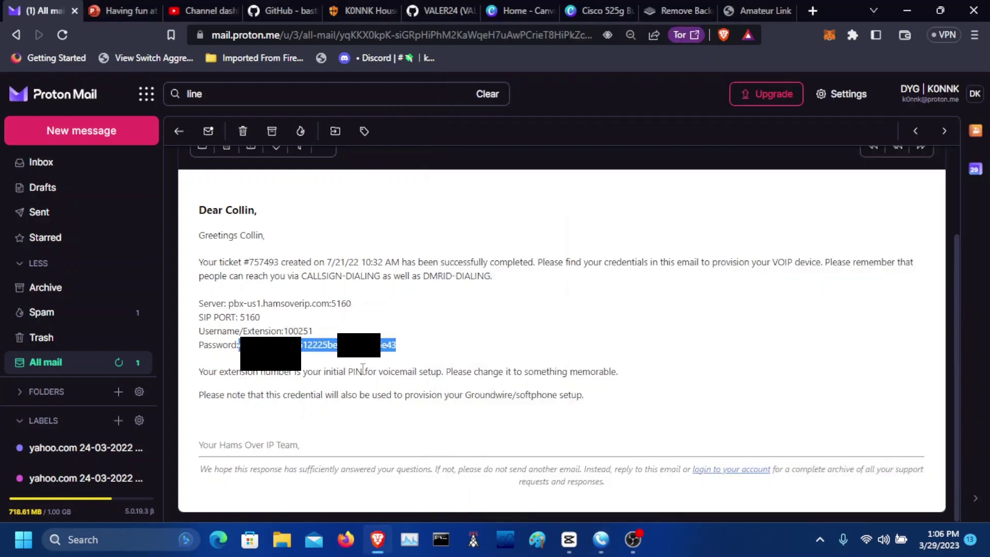
pyautogui.click(602, 540)
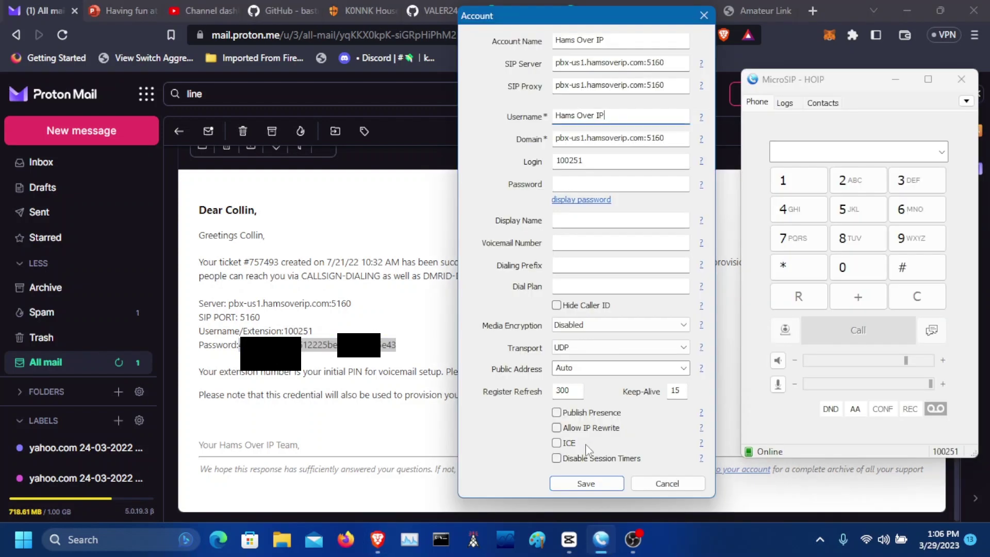
pyautogui.click(569, 180)
pyautogui.hotkey('ctrl', 'v')
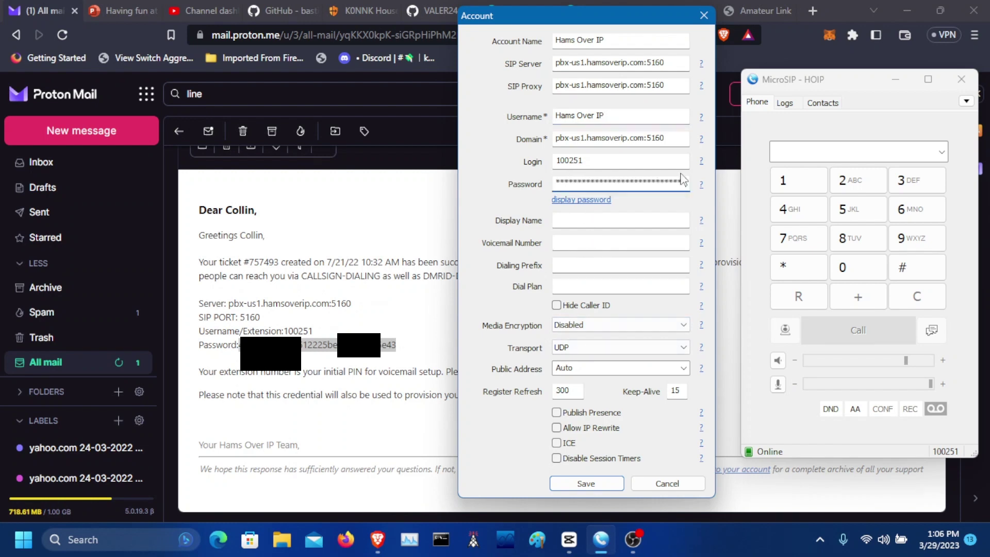
pyautogui.click(607, 201)
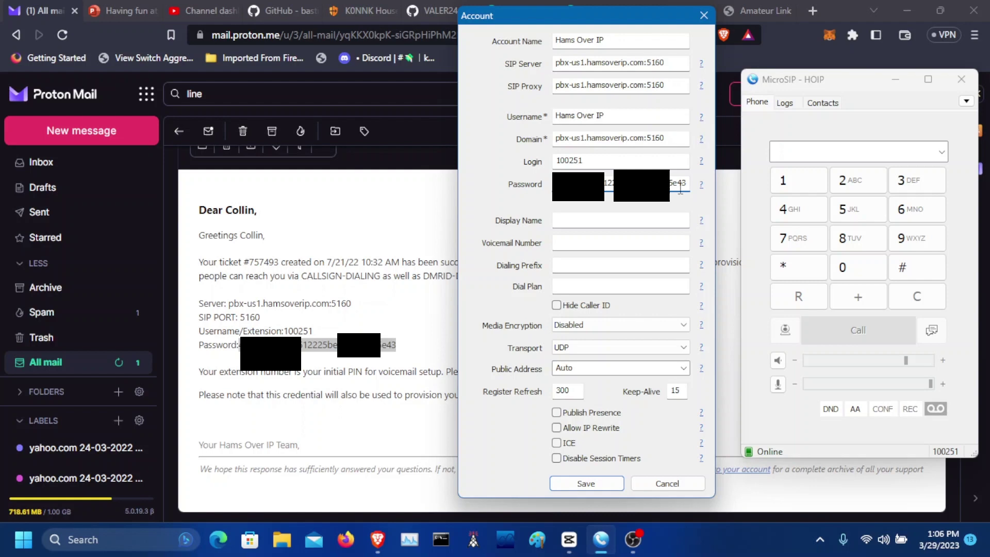
pyautogui.press('BackSpace')
# Set the display name to Hams over IP and the voicemail number to *97, and save the account.
pyautogui.click(568, 218)
pyautogui.write('Hams over IP')
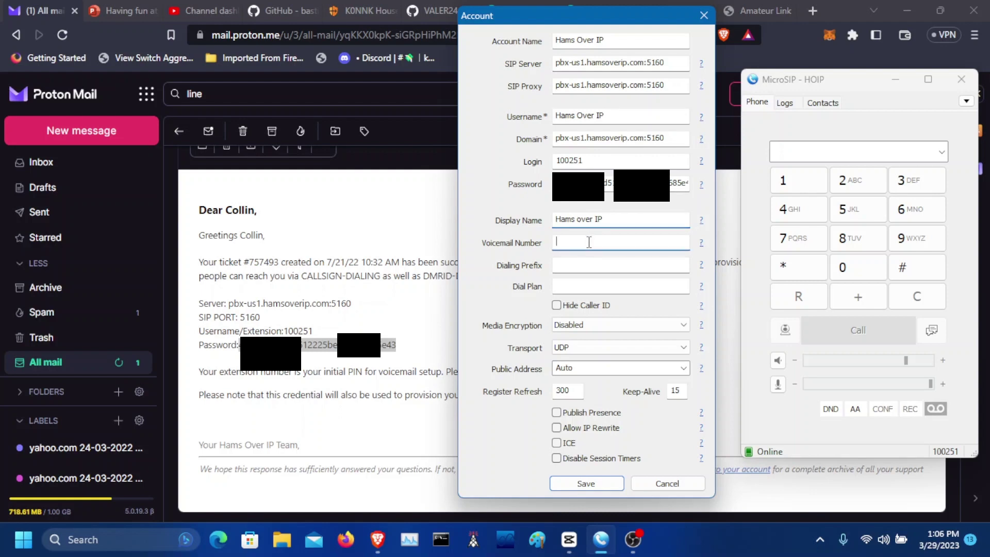
pyautogui.click(588, 242)
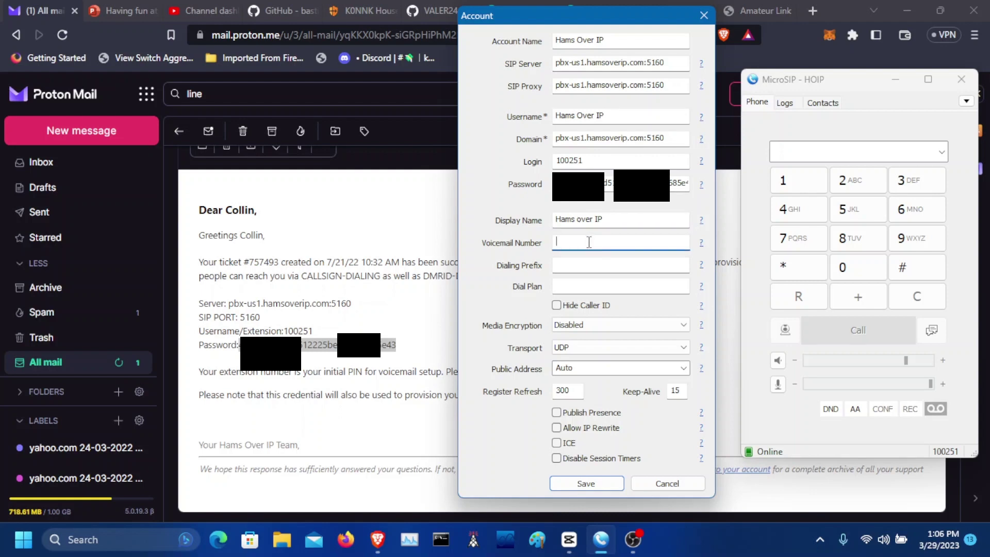
pyautogui.write('*97')
pyautogui.click(580, 485)
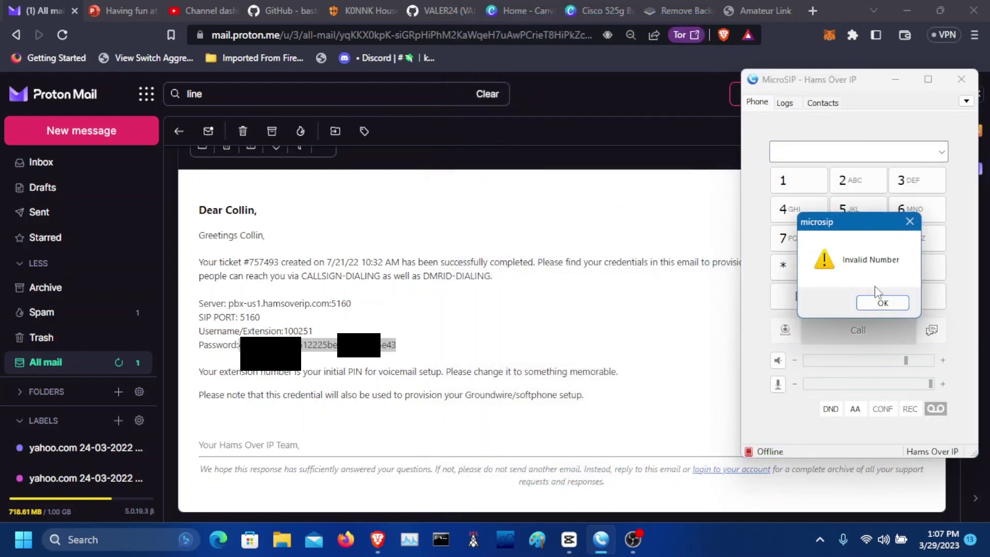
# Dismiss the error, replace the account's username with the extension number from the Login field, and save the account.
pyautogui.click(881, 301)
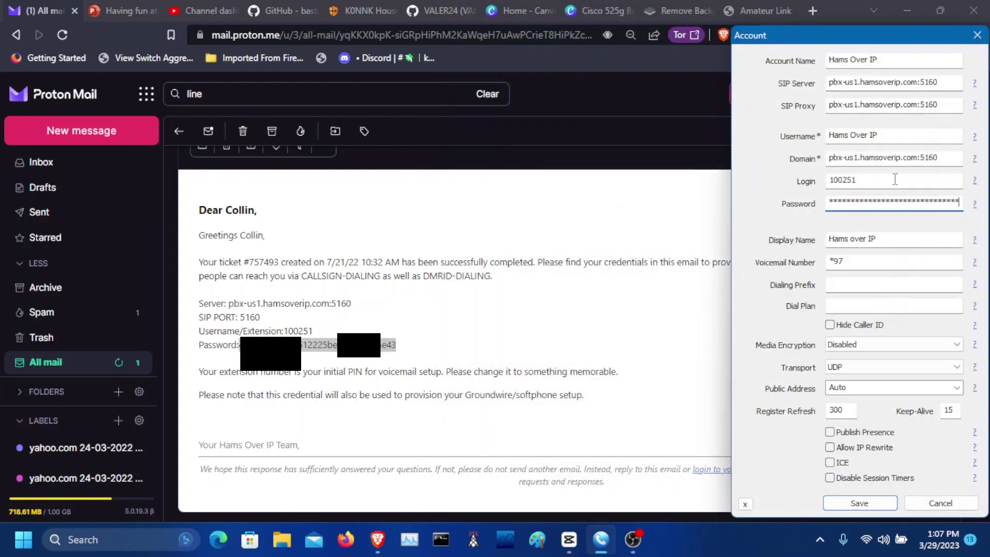
pyautogui.click(834, 179)
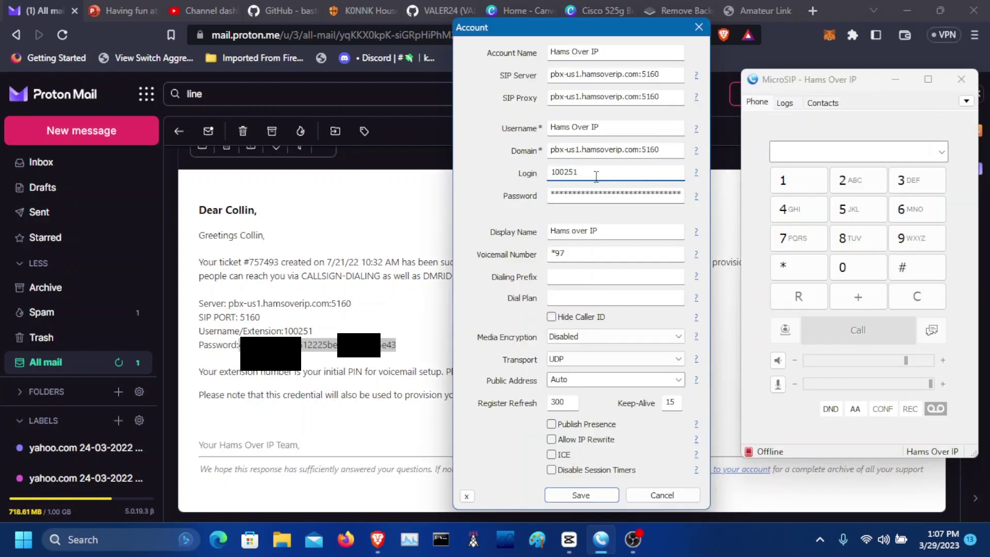
pyautogui.moveTo(596, 176); pyautogui.dragTo(490, 170)
pyautogui.hotkey('ctrl', 'c')
pyautogui.click(563, 127)
pyautogui.moveTo(602, 132); pyautogui.dragTo(469, 126)
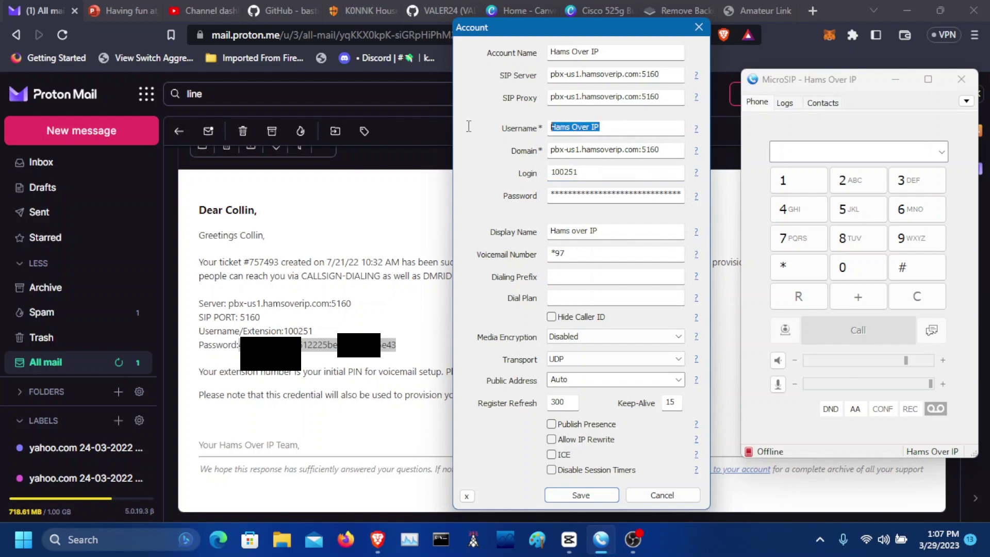
pyautogui.hotkey('ctrl', 'v')
pyautogui.click(565, 495)
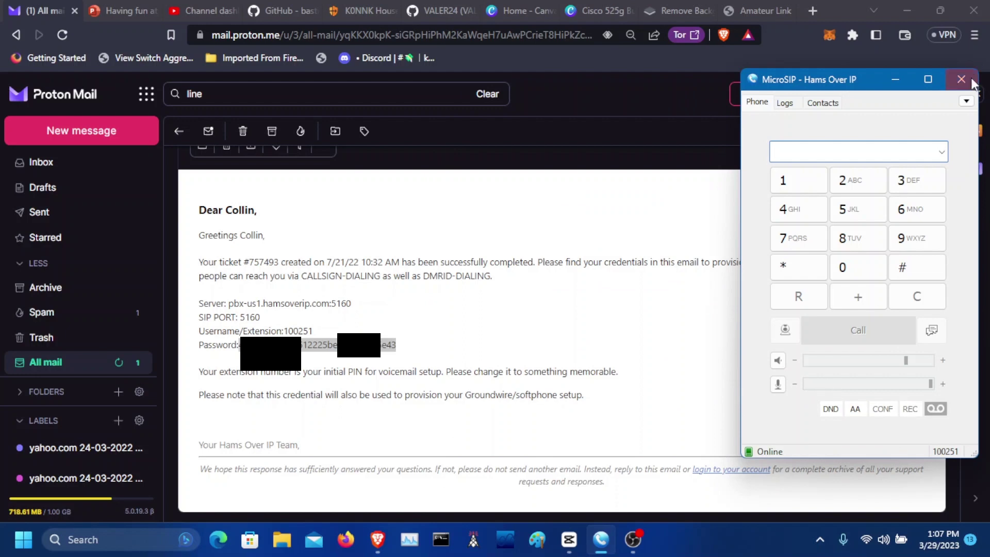
# Reopen the account settings and review the username, domain, login, password and voicemail entries, saving the account when finished.
pyautogui.click(969, 103)
pyautogui.click(840, 174)
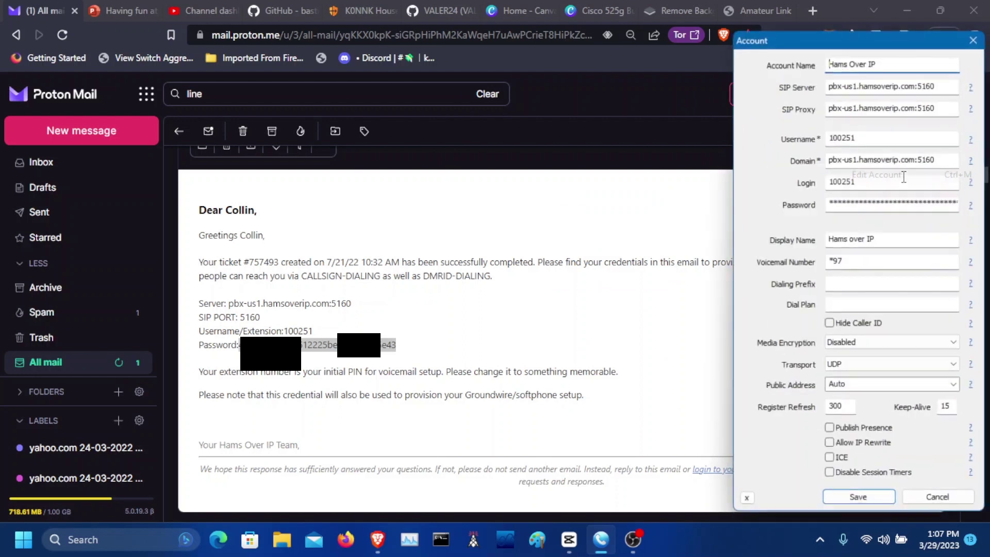
pyautogui.moveTo(817, 41); pyautogui.dragTo(545, 30)
pyautogui.moveTo(592, 169); pyautogui.dragTo(552, 171)
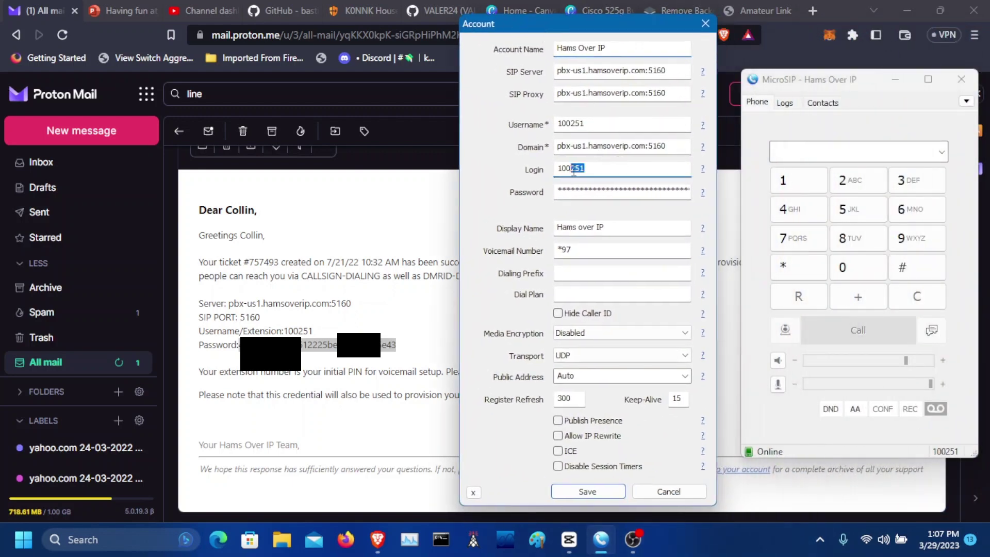
pyautogui.click(602, 169)
pyautogui.click(589, 123)
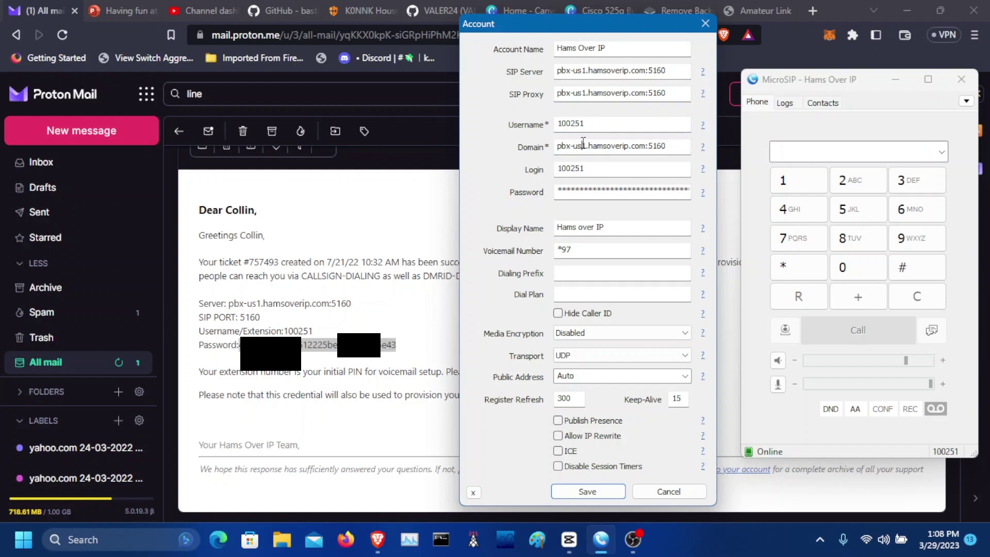
pyautogui.click(621, 148)
pyautogui.moveTo(583, 125); pyautogui.dragTo(539, 124)
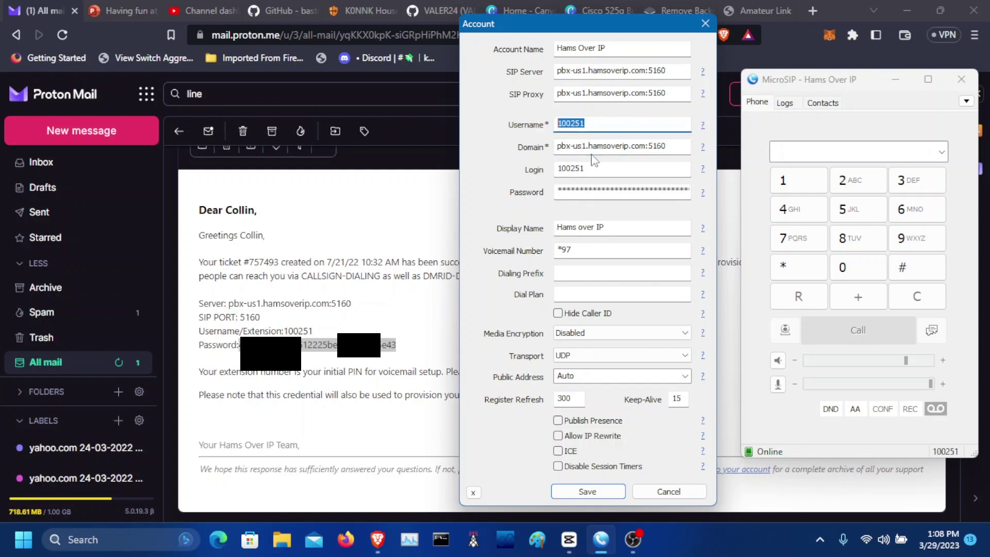
pyautogui.press('Tab')
pyautogui.press('Tab')
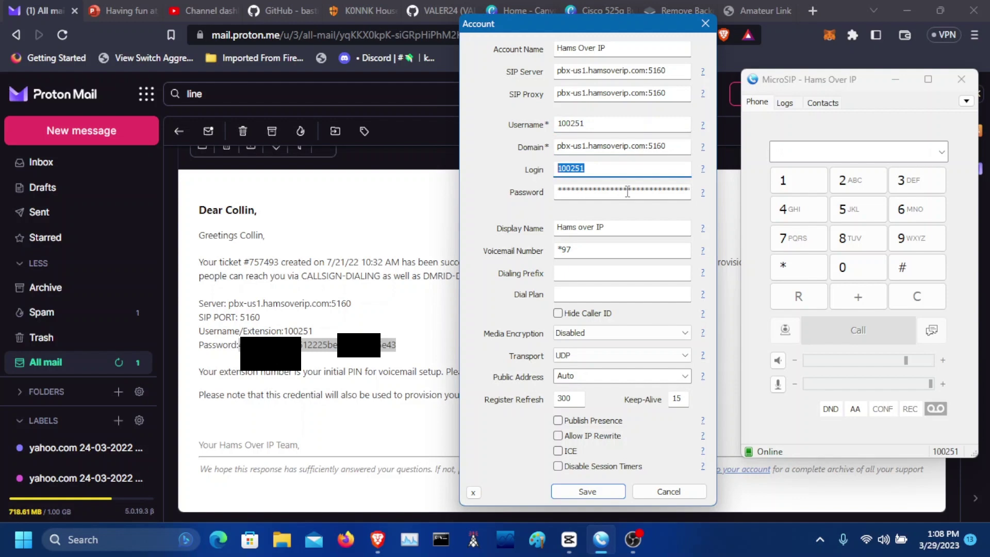
pyautogui.click(582, 192)
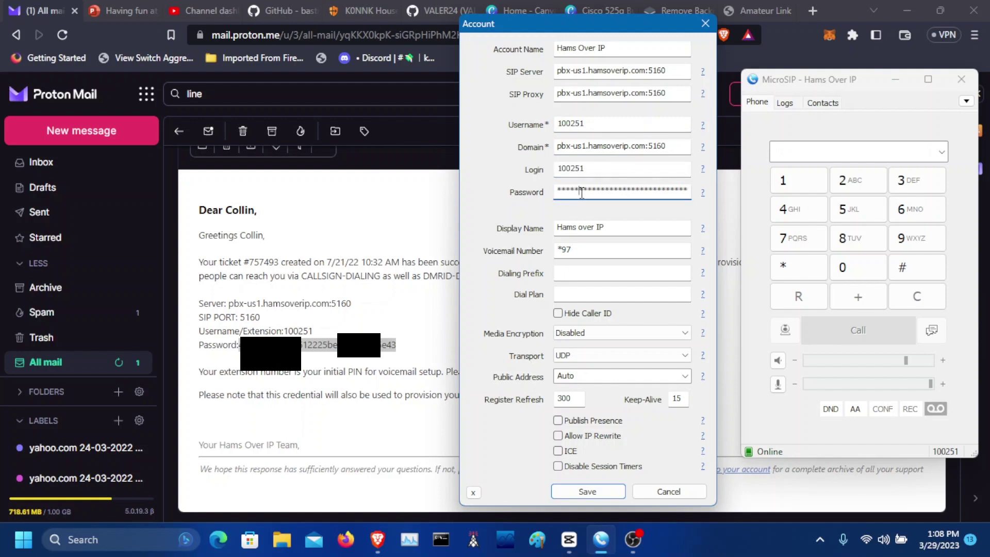
pyautogui.click(572, 249)
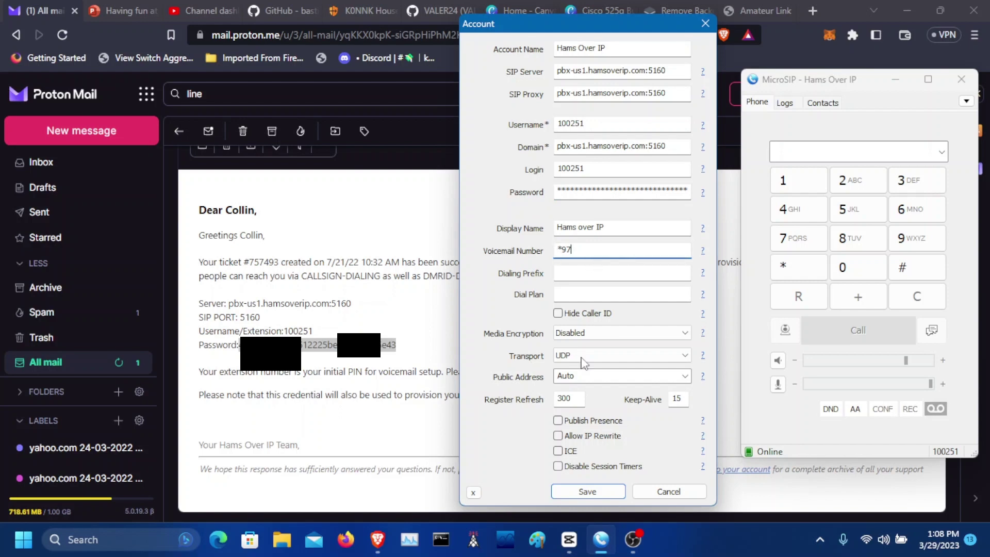
pyautogui.click(585, 491)
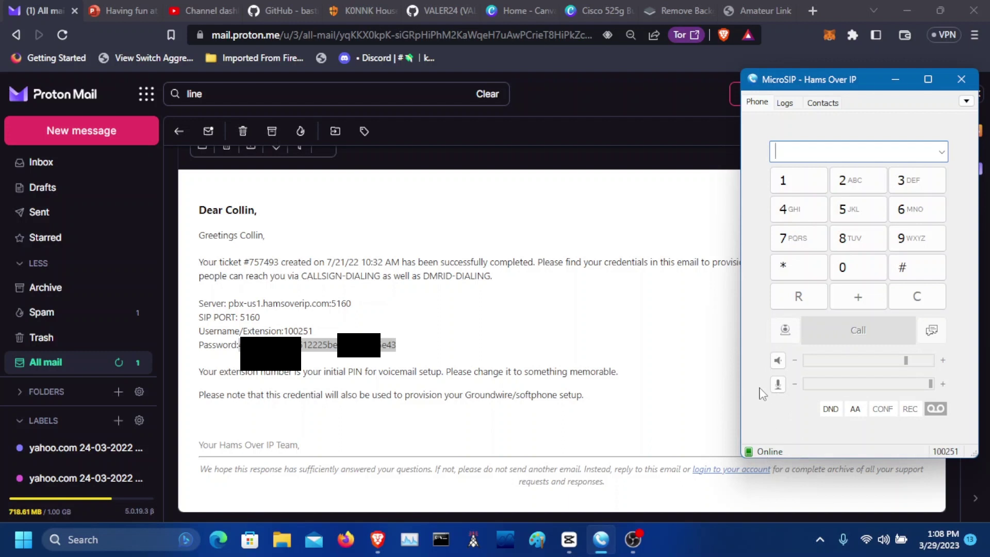
# Place a test call to the voicemail number *97 and hang up.
pyautogui.write('*97')
pyautogui.press('Return')
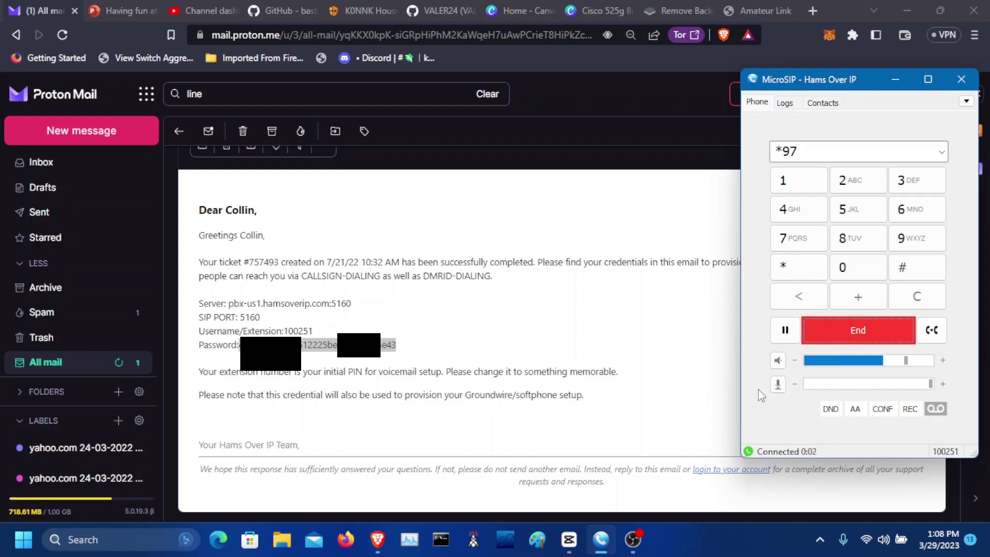
pyautogui.click(849, 339)
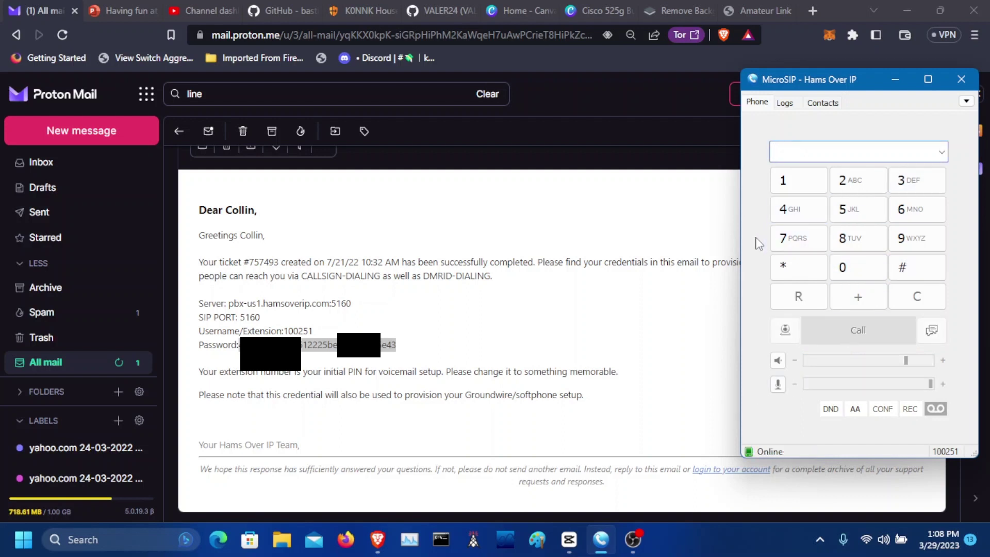
# Place a test call to *43 and hang up.
pyautogui.write('*43')
pyautogui.press('Return')
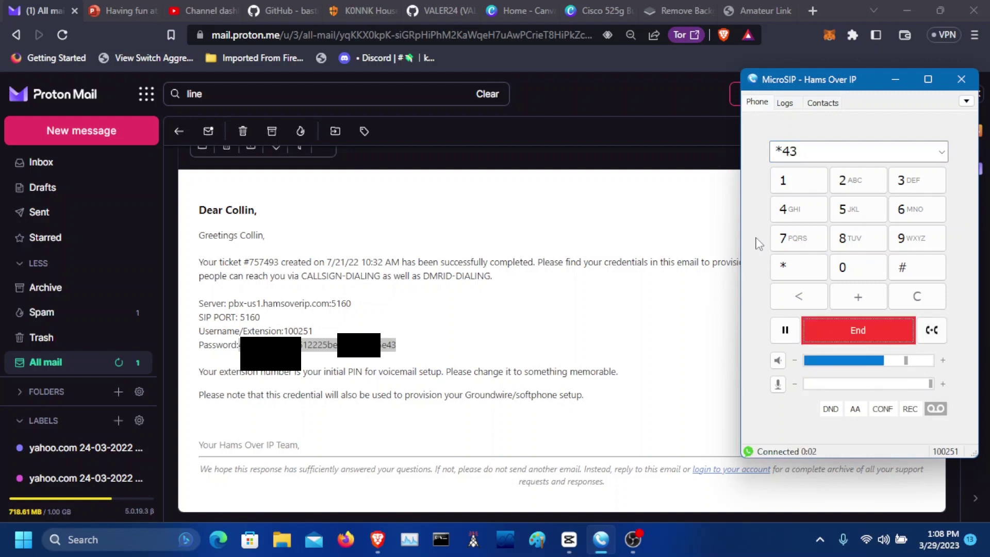
pyautogui.click(859, 331)
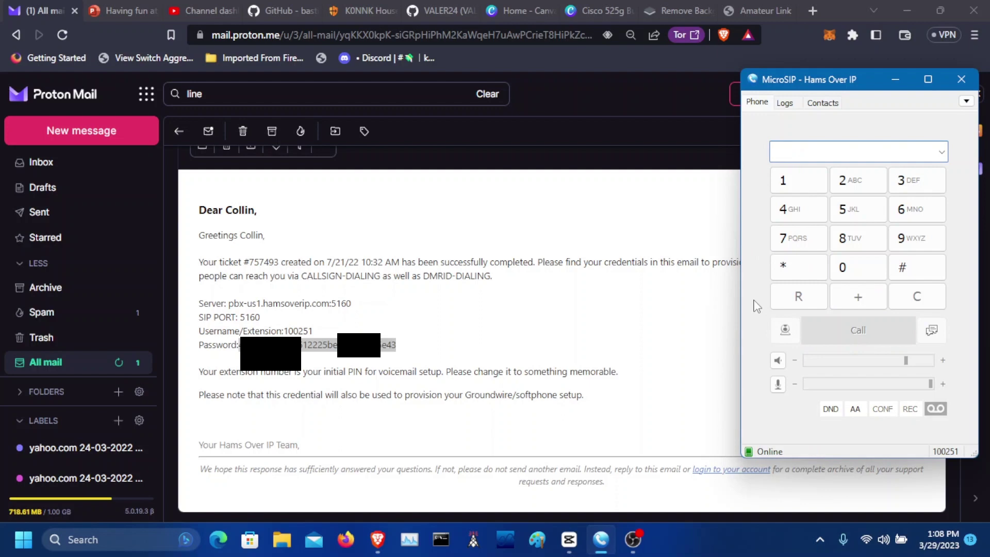